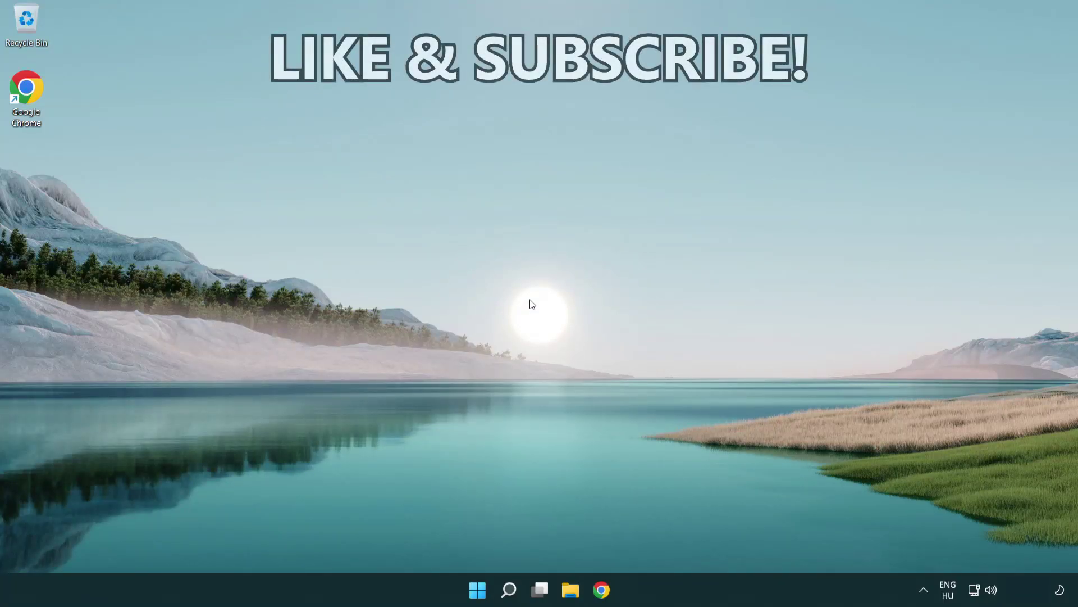
Search for 'cmd' and start Command Prompt as administrator
left_click(509, 590)
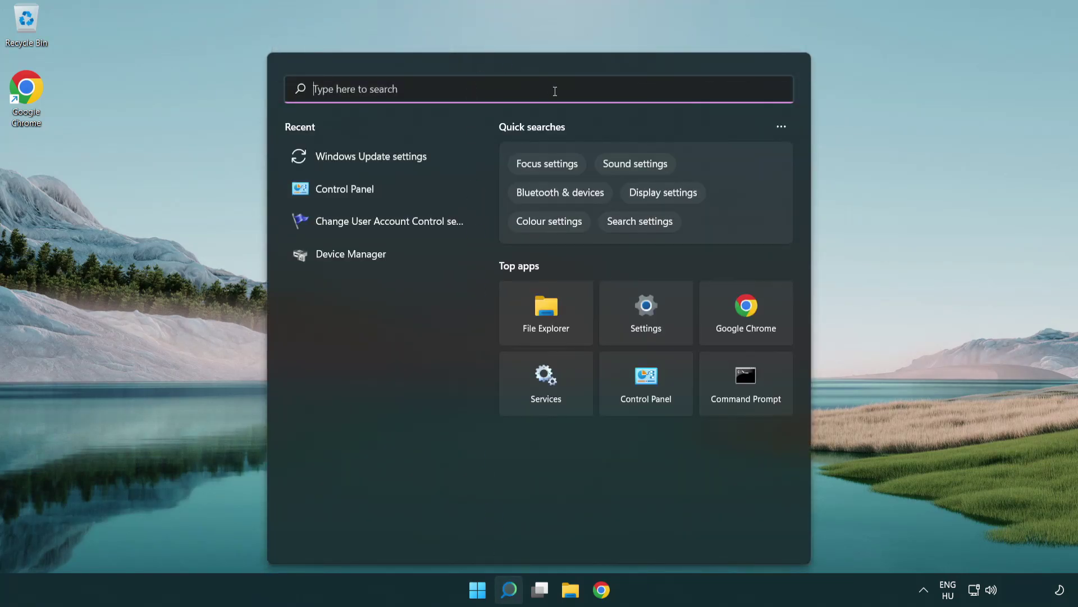
type("cmd")
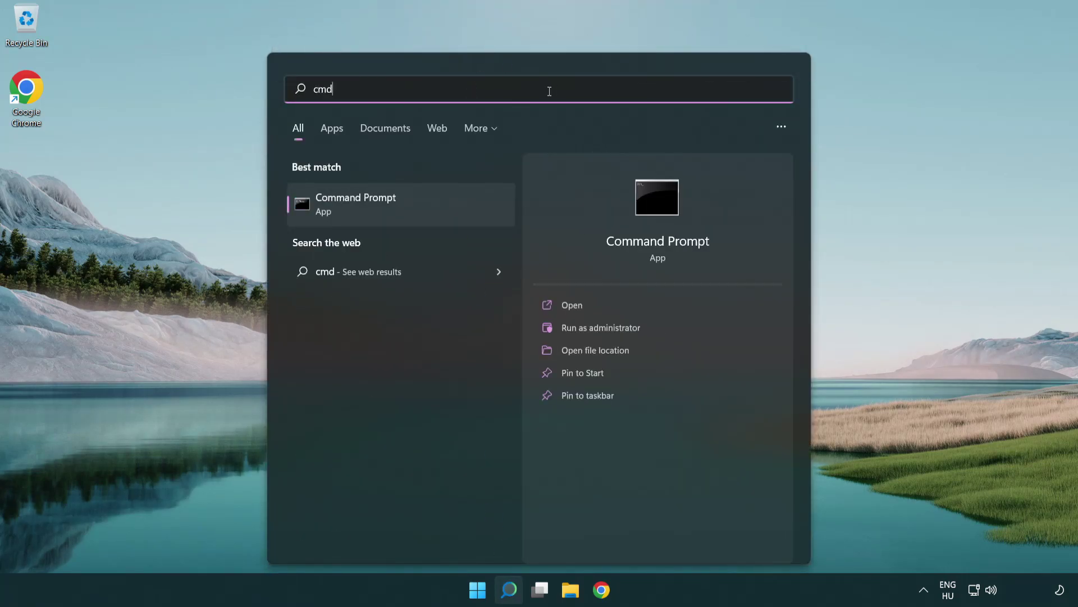
right_click(439, 200)
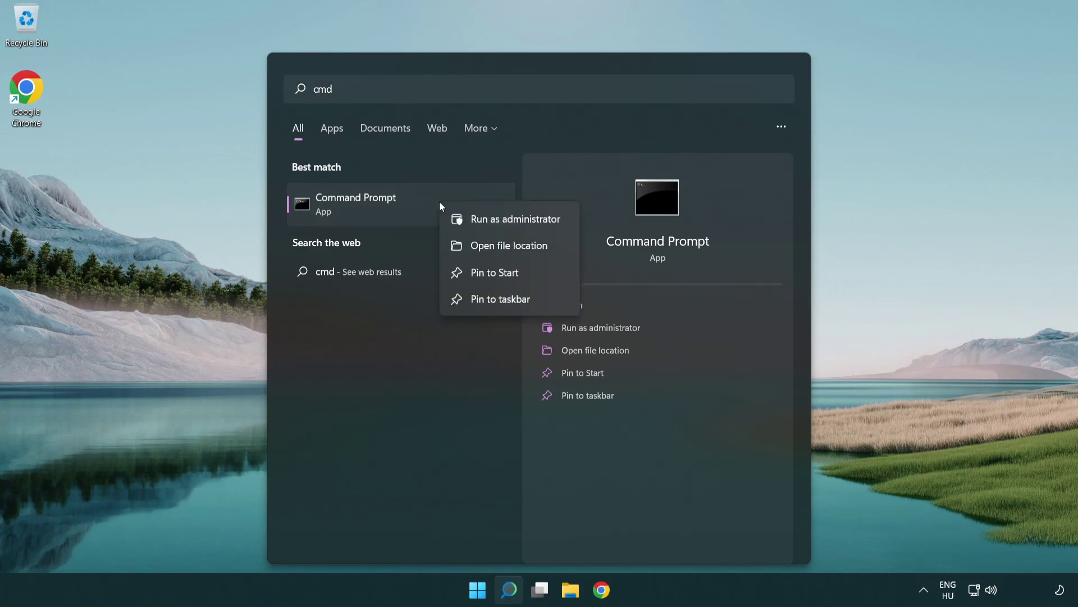
left_click(522, 221)
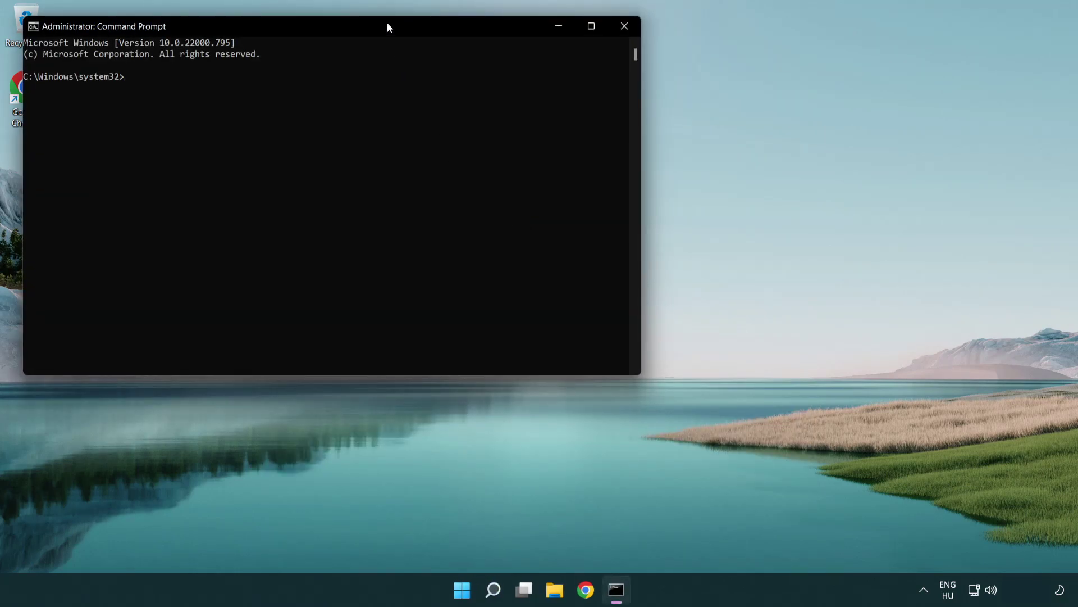
Run ipconfig /flushdns and netsh winsock reset, then exit Command Prompt
left_click_drag(388, 24, 583, 121)
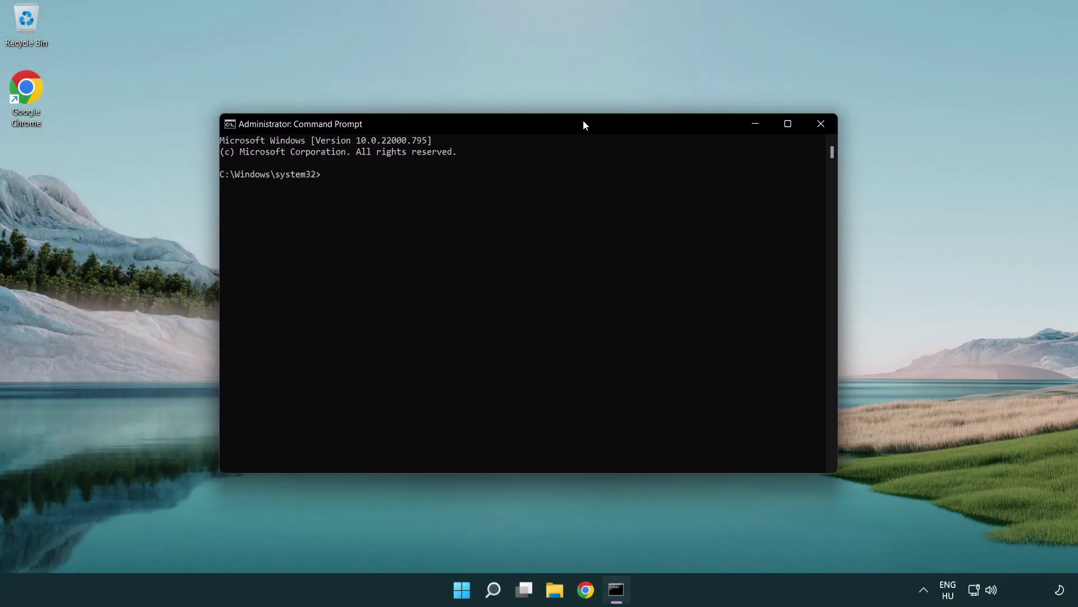
type("i")
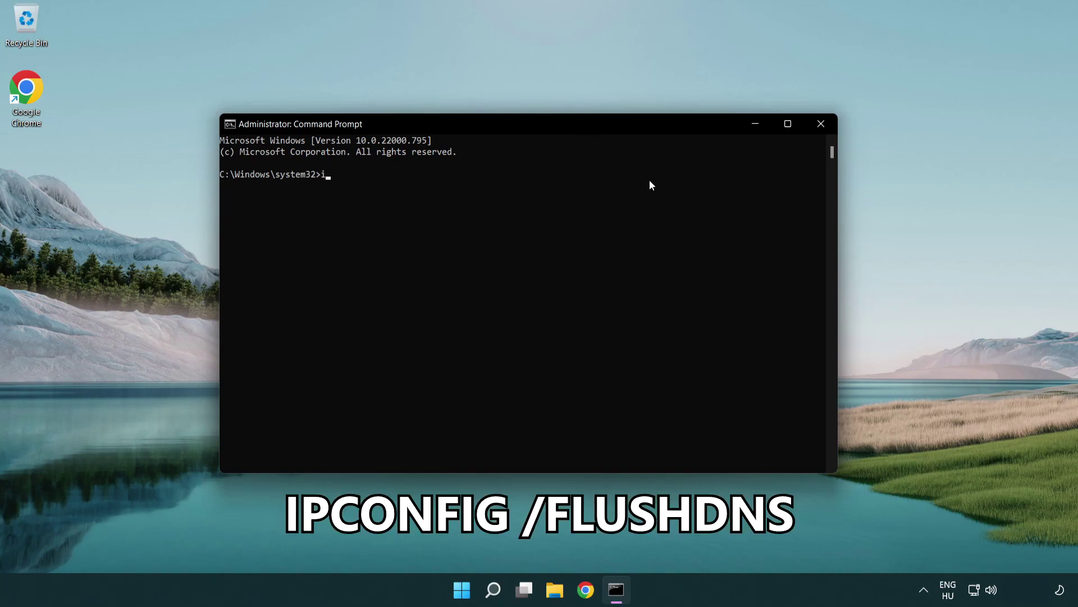
type("pcon")
type("fig ")
type("/fl")
type("ushdns")
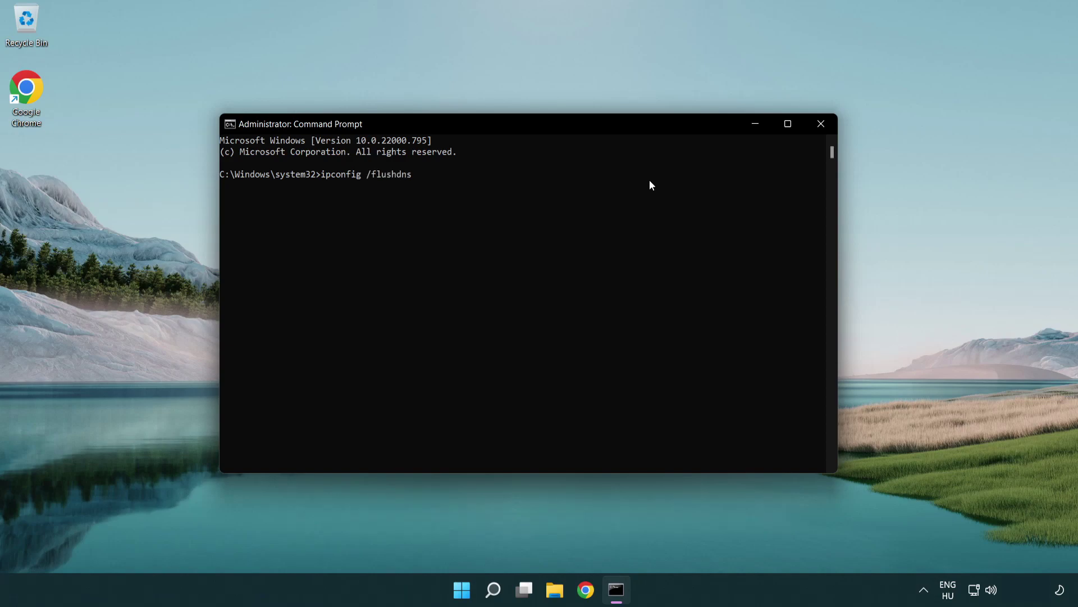
key("Return")
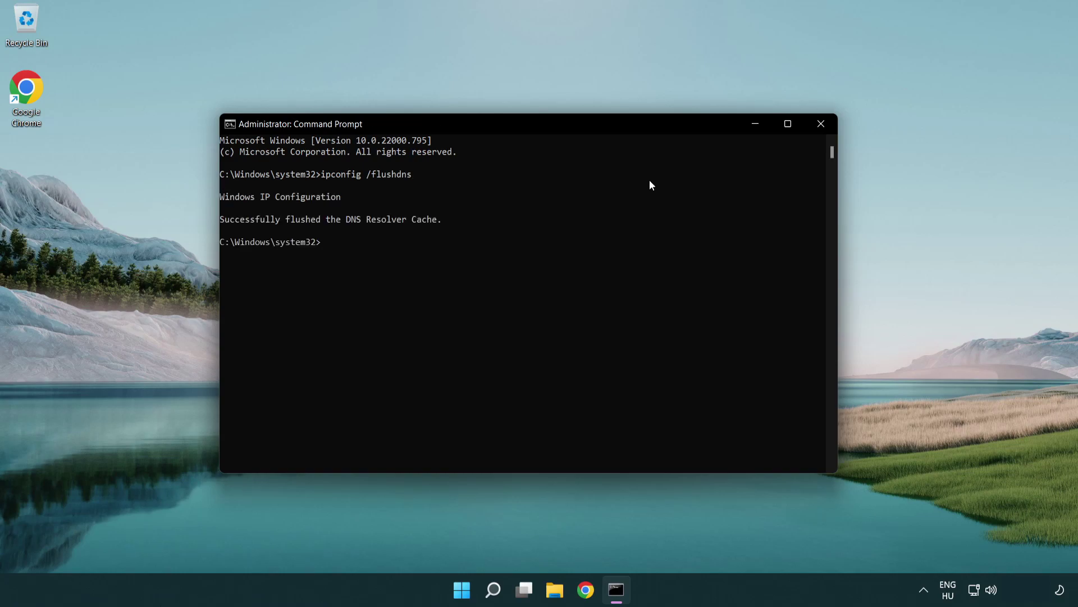
type("ne")
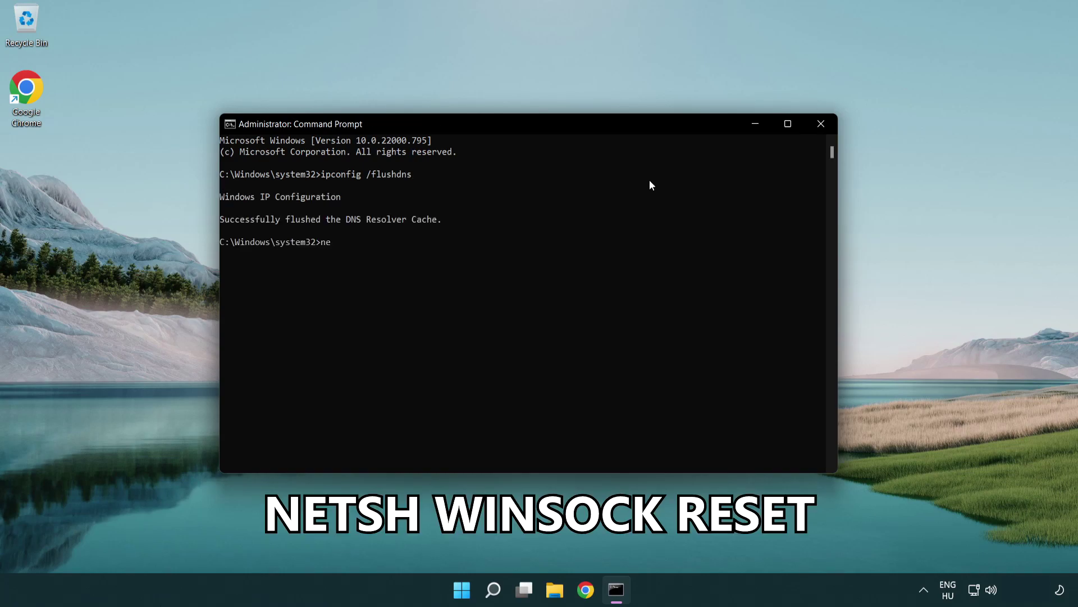
type("tsh winso")
type("ck reset")
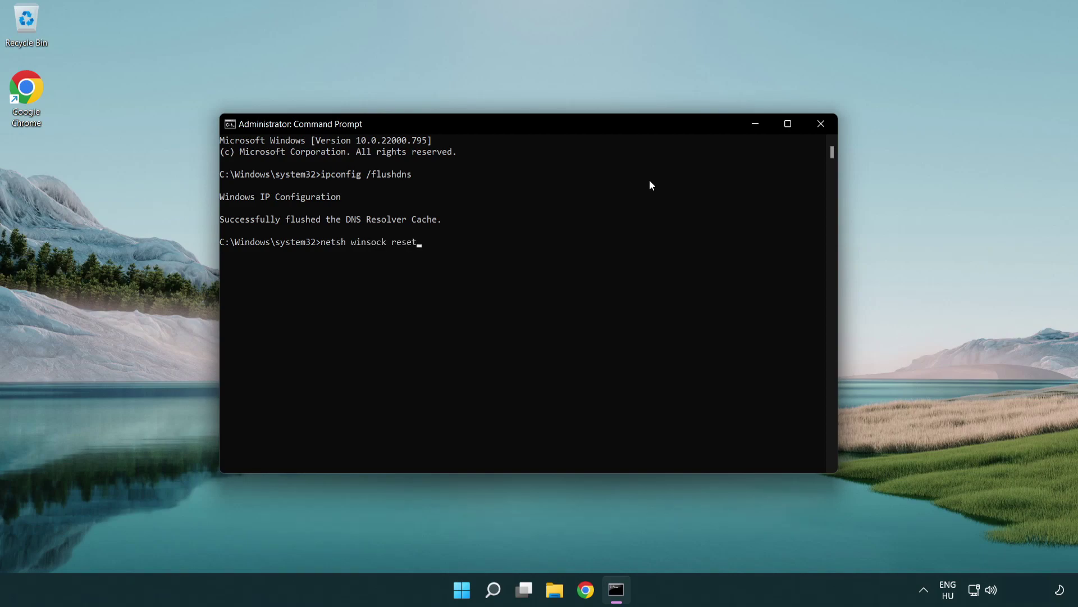
key("Return")
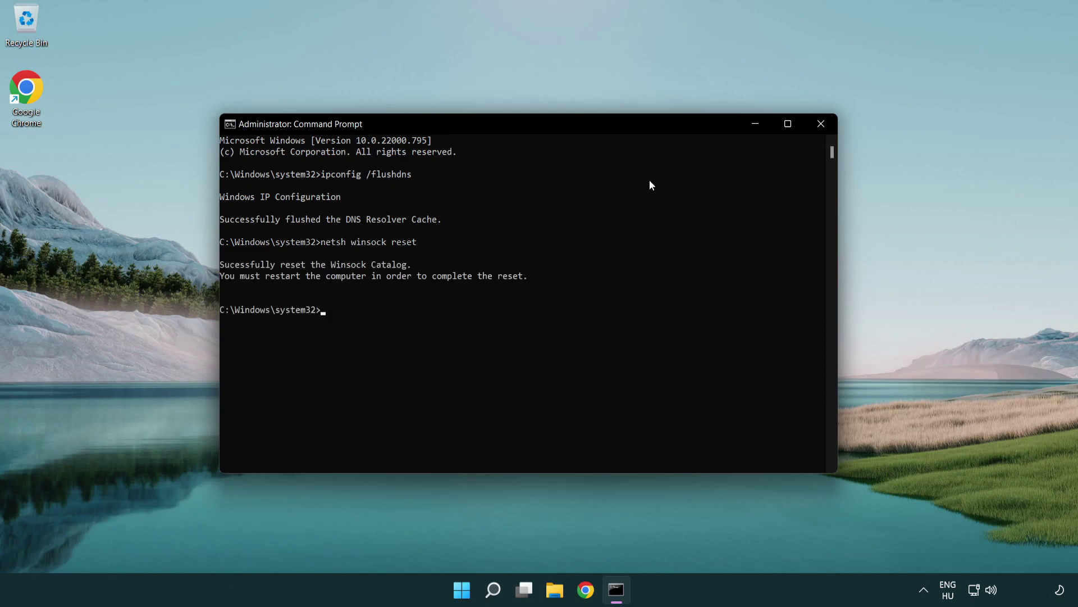
type("exit")
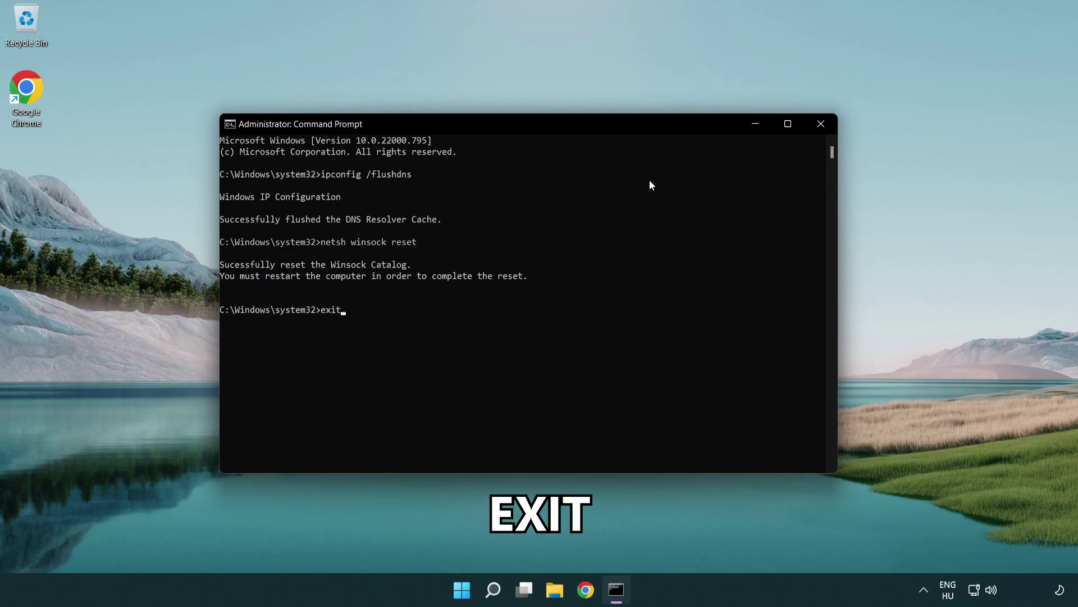
key("Return")
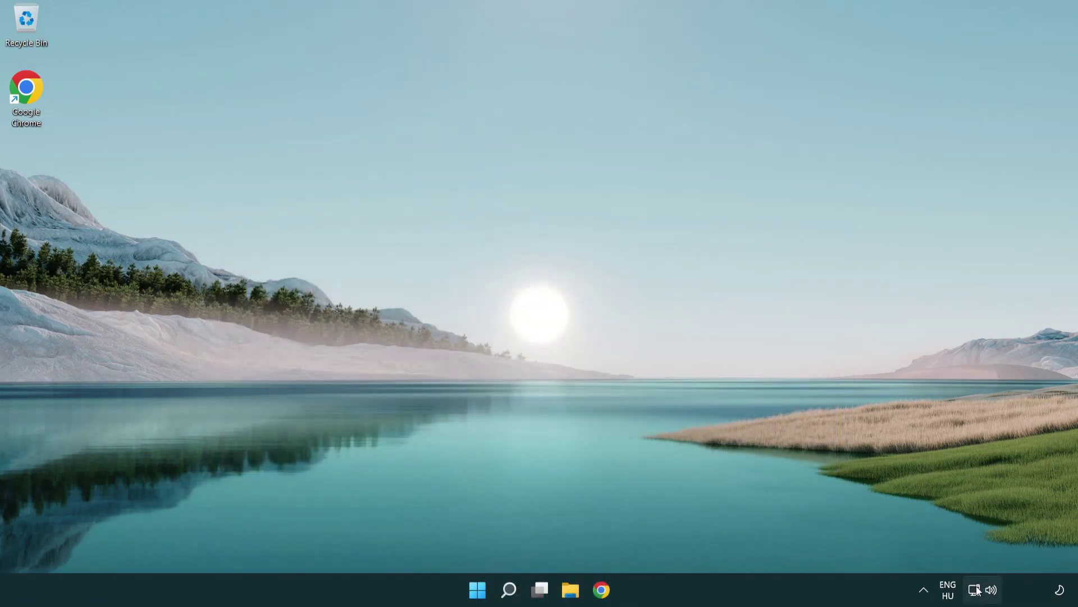
From the tray network icon, go through Advanced network settings to More network adapter options
right_click(977, 595)
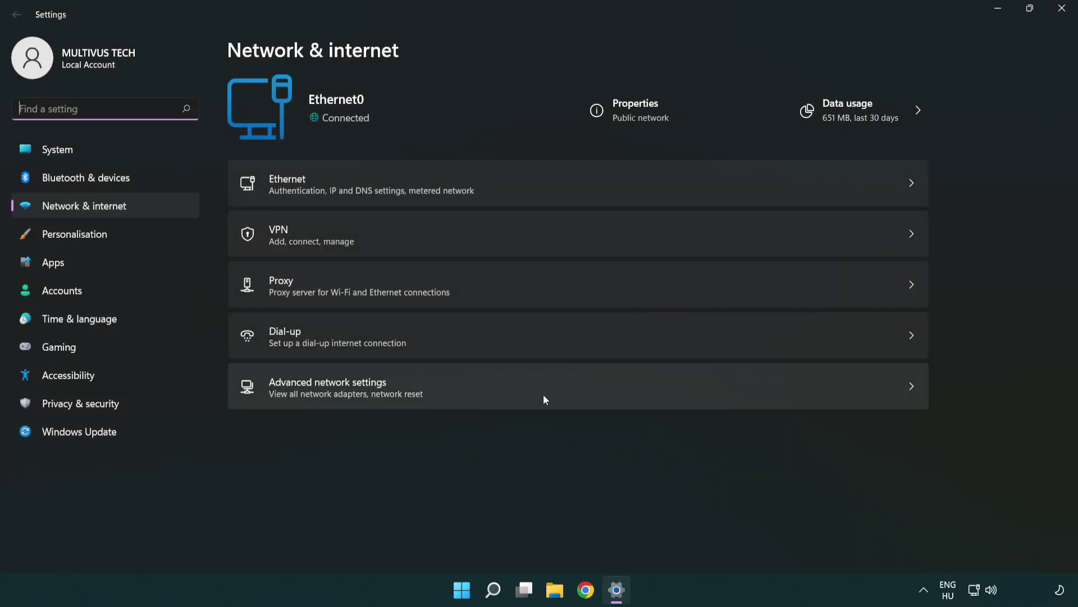
left_click(579, 394)
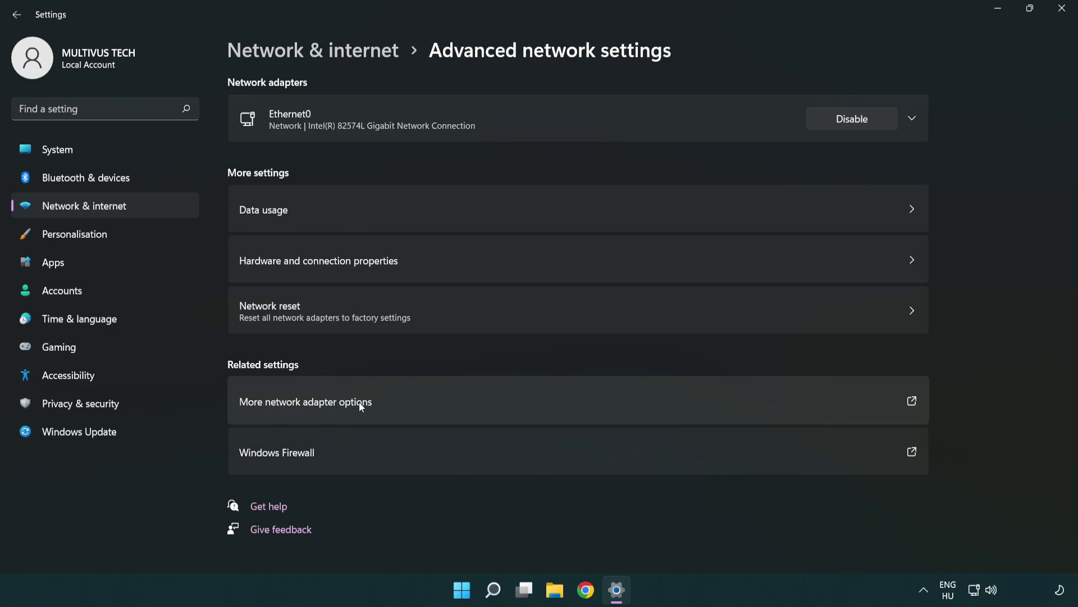
left_click(331, 405)
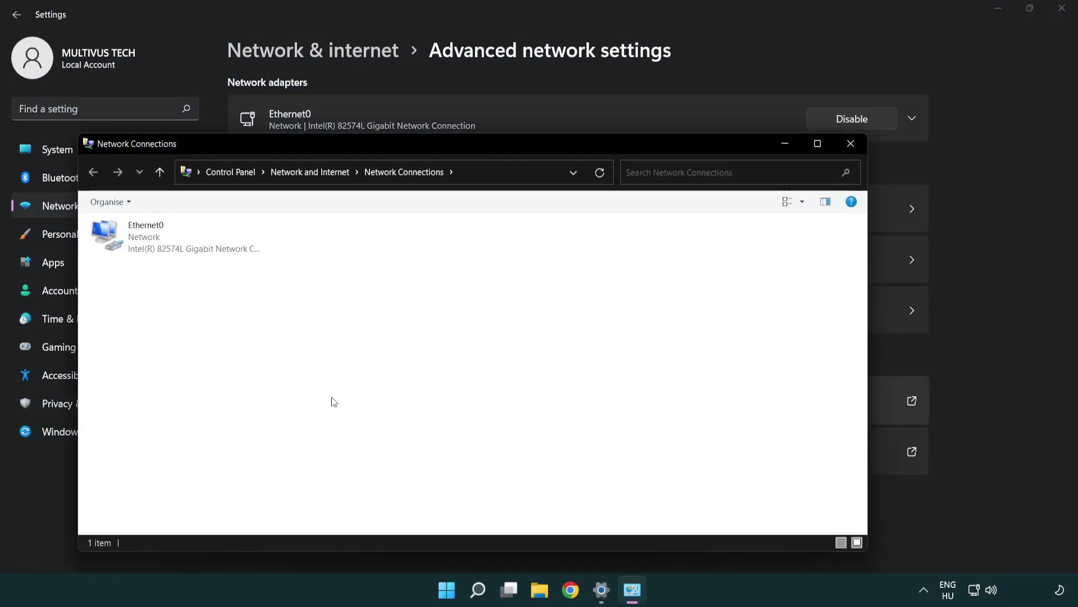
Select Ethernet0 in Network Connections and show its context menu
left_click_drag(394, 154, 471, 88)
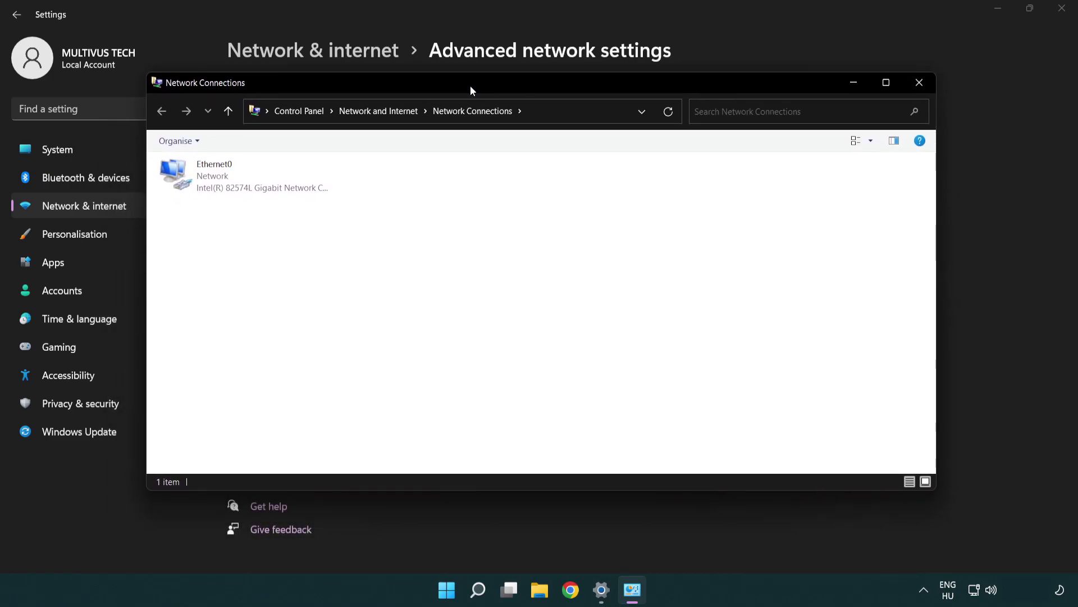
left_click(218, 179)
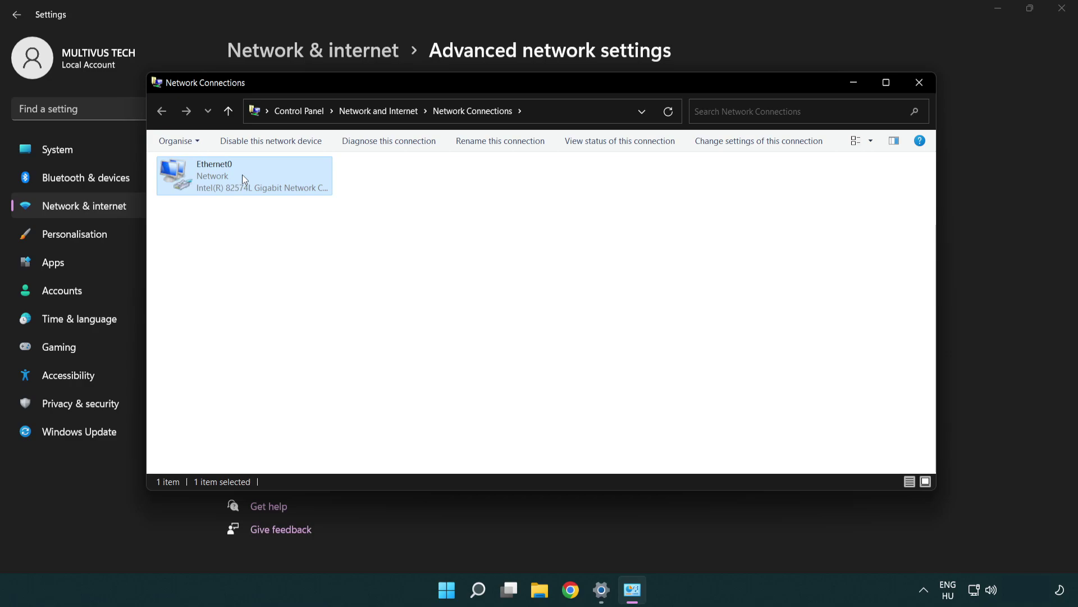
right_click(242, 174)
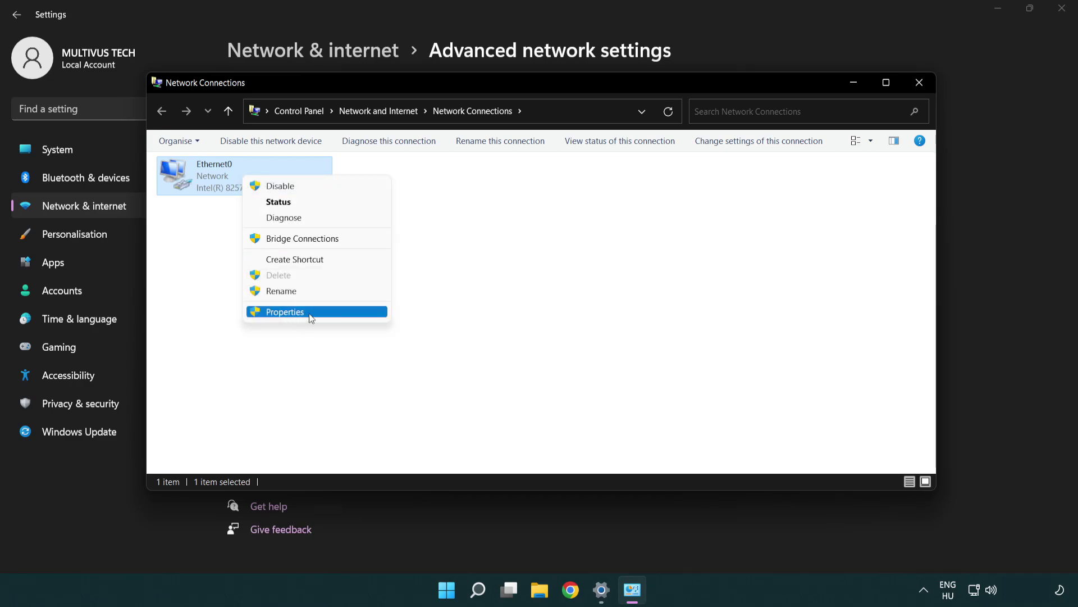
Open Ethernet0 Properties, then the Internet Protocol Version 4 (TCP/IPv4) properties
left_click(326, 313)
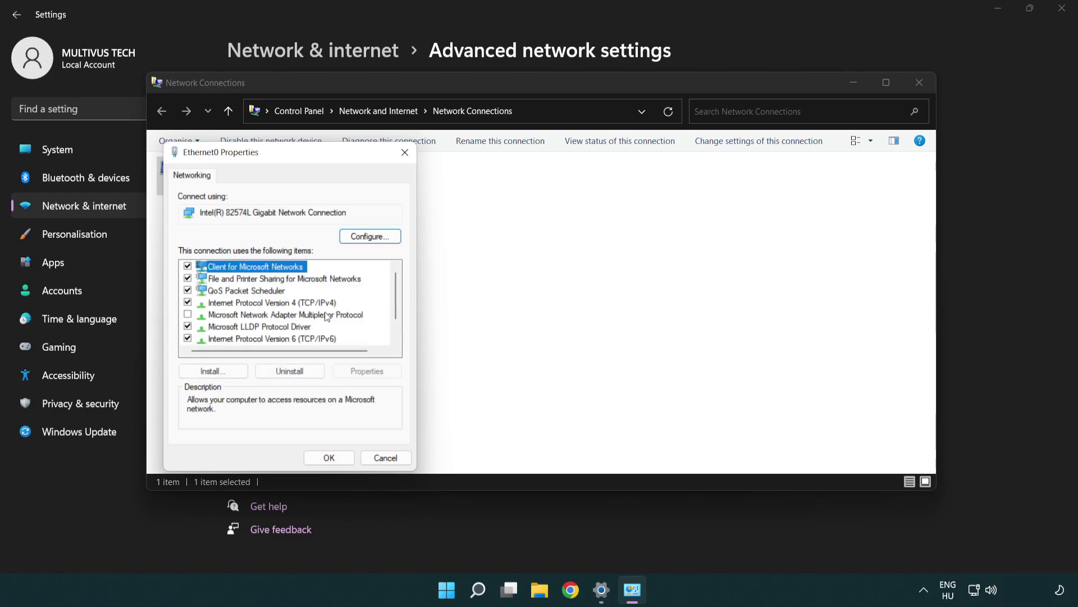
left_click_drag(276, 155, 521, 144)
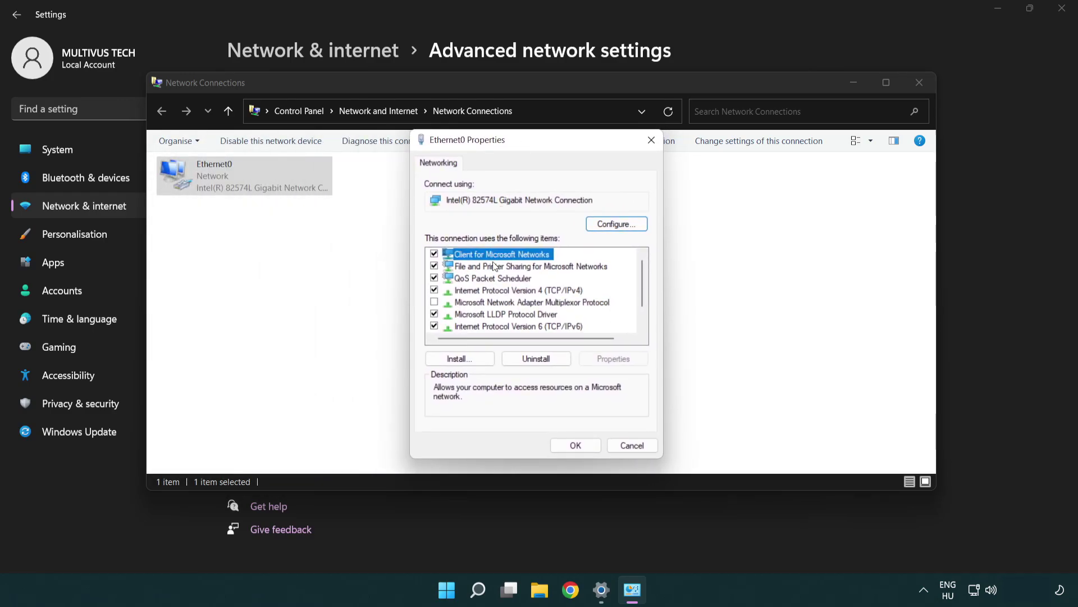
left_click(493, 290)
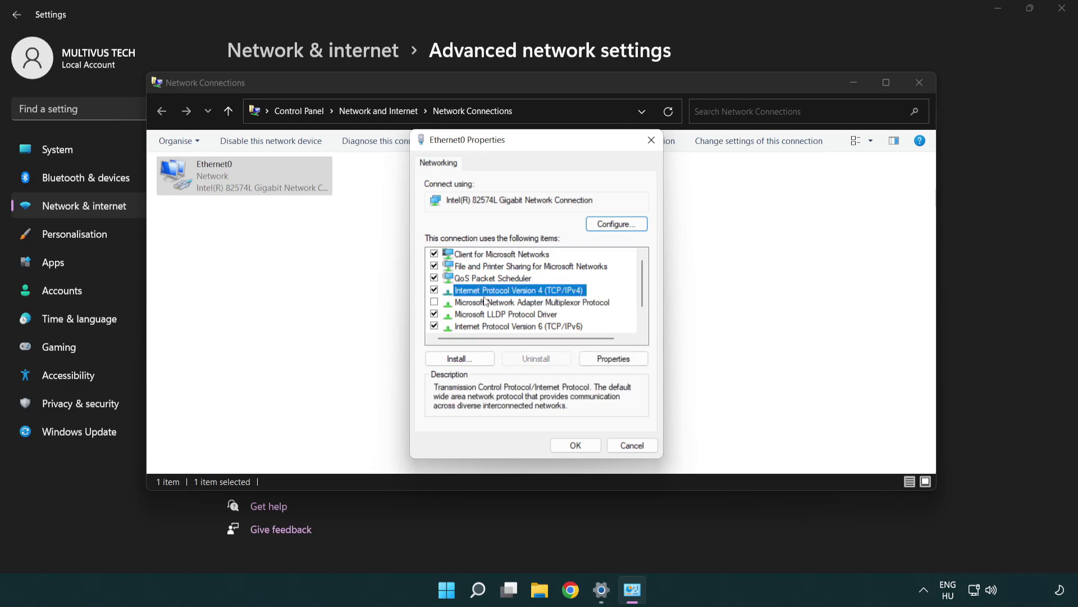
left_click(614, 359)
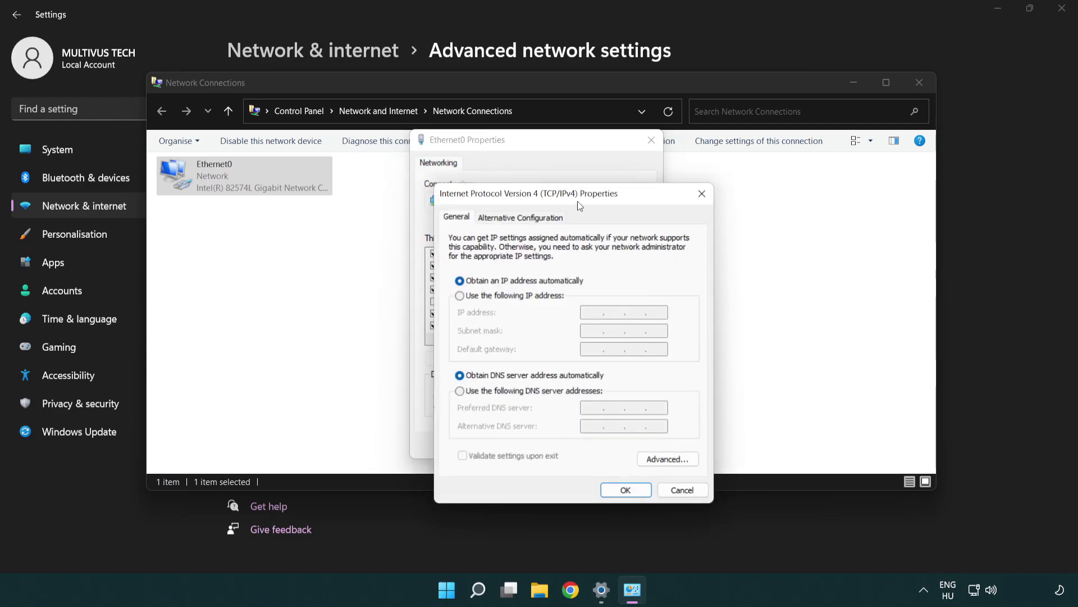
Switch to manual DNS with preferred server 8.8.8.8 and alternative 8.8.4.4
left_click_drag(578, 206, 540, 153)
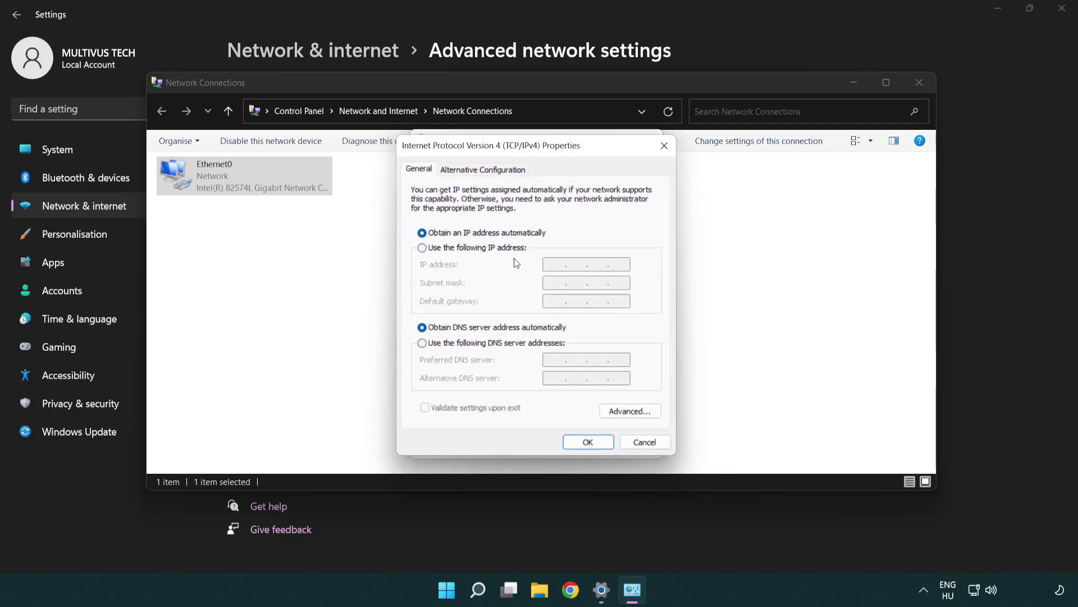
left_click(441, 349)
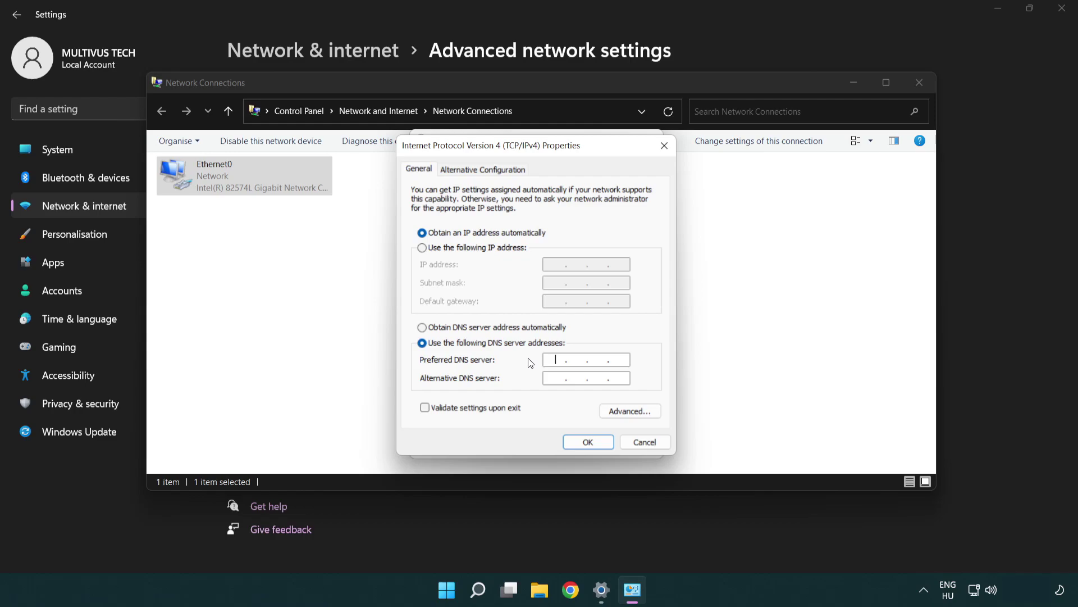
type("8.8.")
type("8.8")
left_click(554, 377)
type("8.")
type("8.4.4")
Confirm the 8.8.8.8/8.8.4.4 DNS settings and close Ethernet0 Properties, Network Connections and Settings
left_click(587, 442)
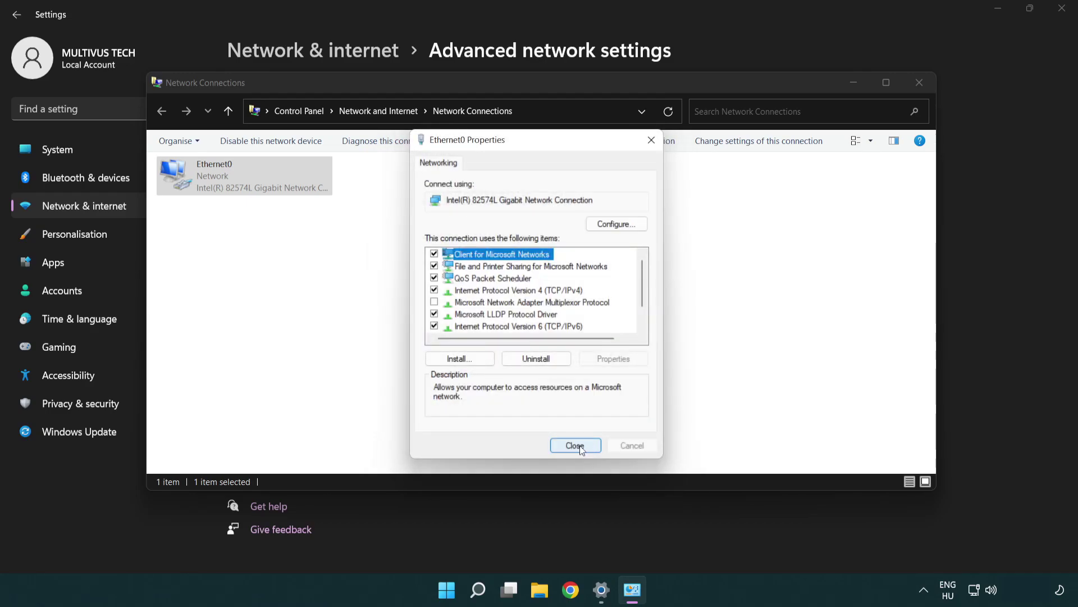
left_click(580, 445)
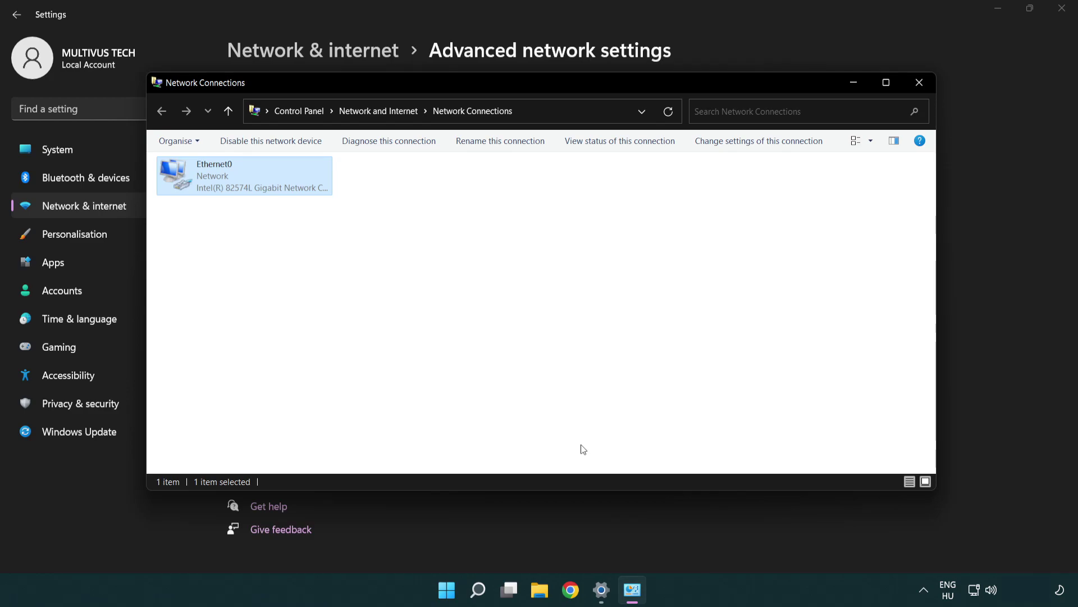
left_click(920, 83)
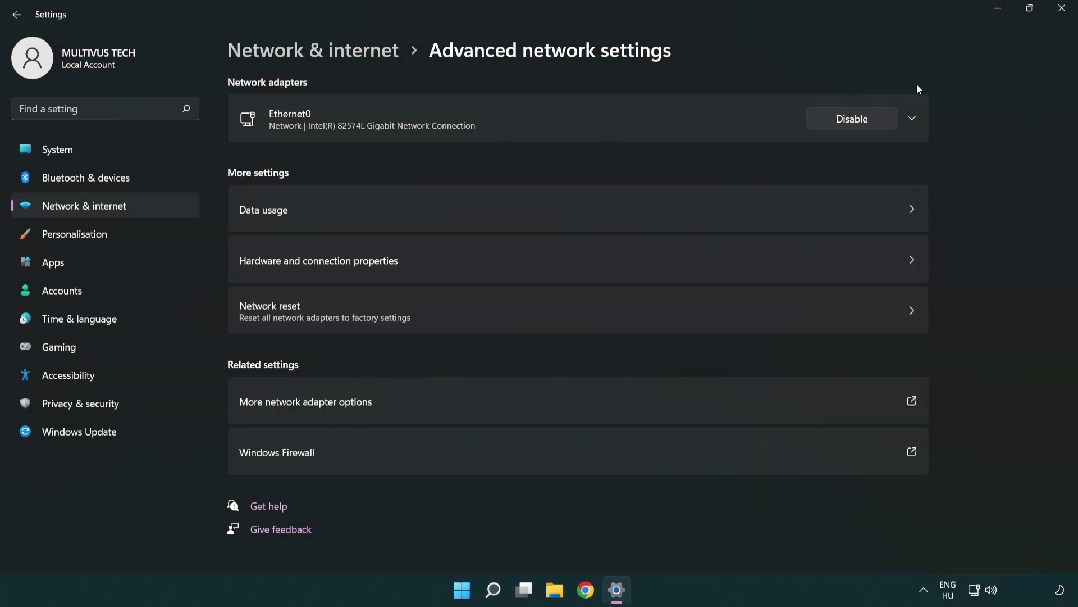
left_click(1063, 15)
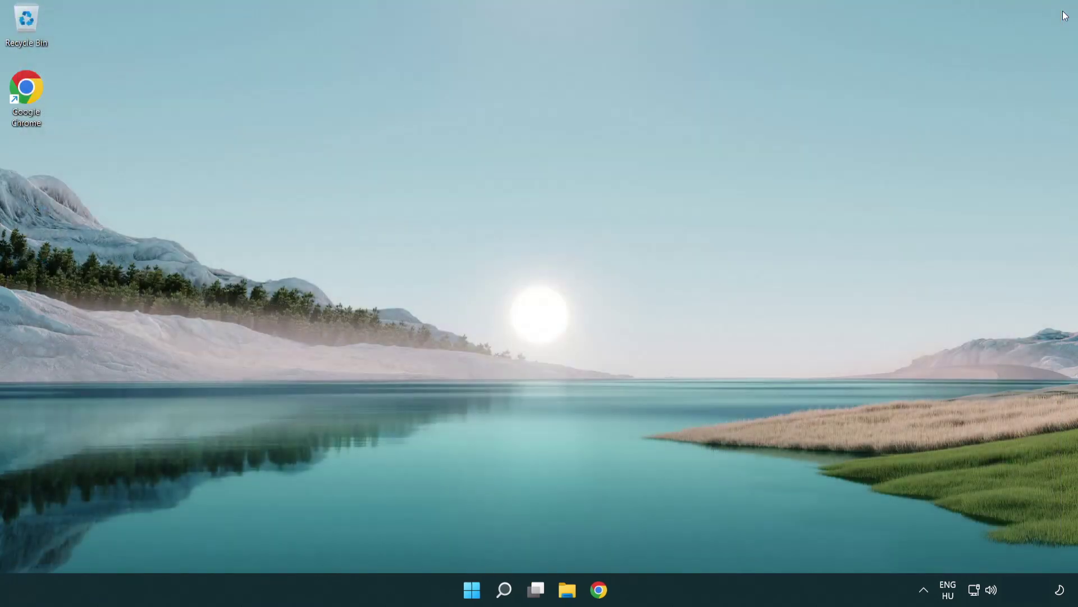
Open Start and view the power menu's sleep, shut down and restart options
left_click(477, 589)
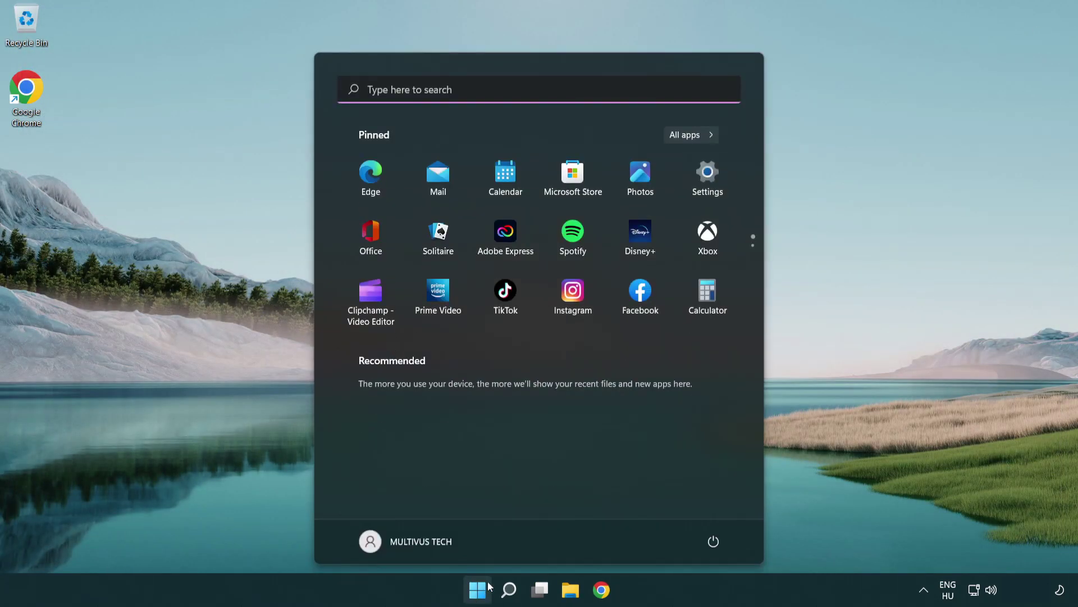
left_click(714, 541)
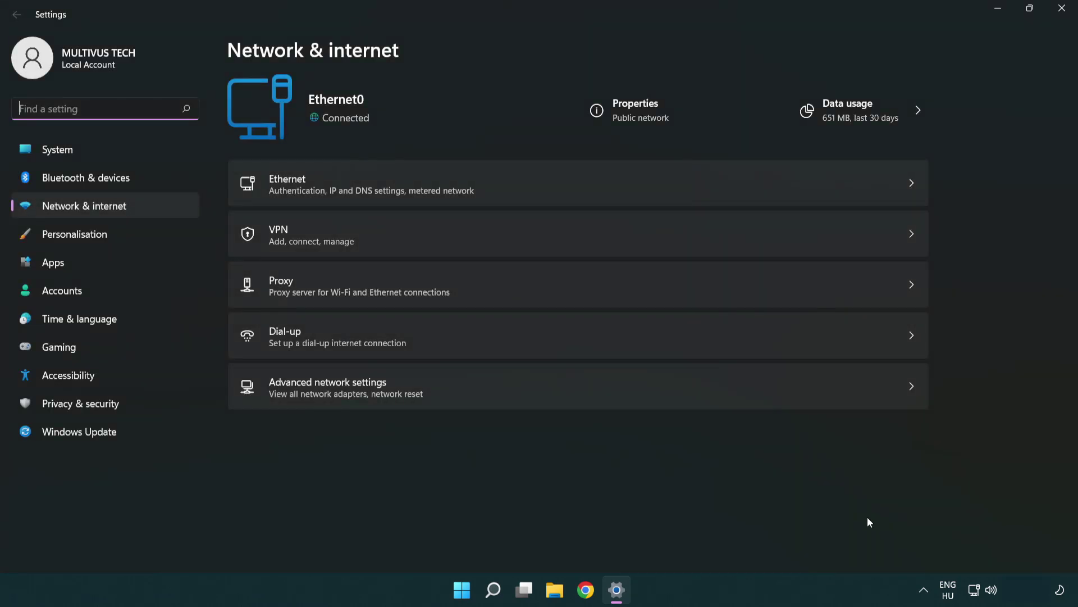
Go from Advanced network settings to the Network reset page
left_click(489, 388)
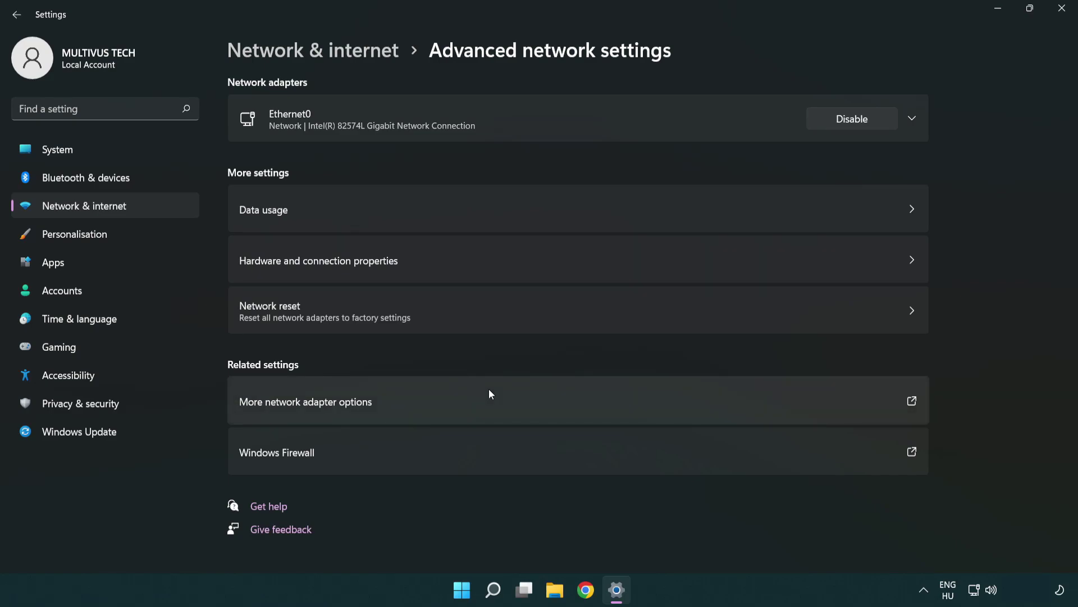
left_click(486, 319)
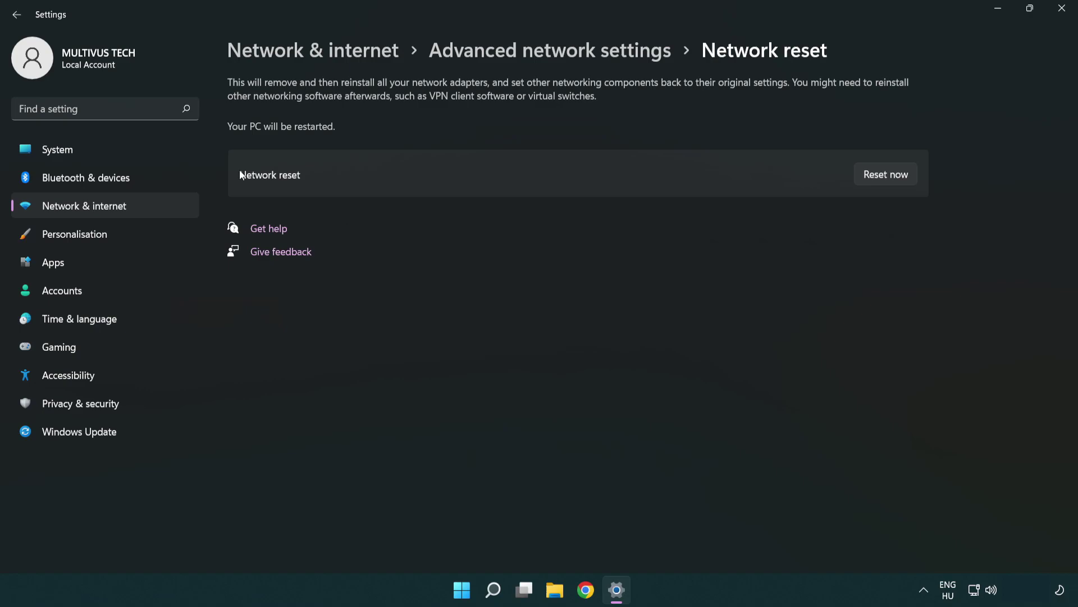
Confirm Reset now, dismiss the five-minute shutdown notice, and close Settings
left_click(895, 174)
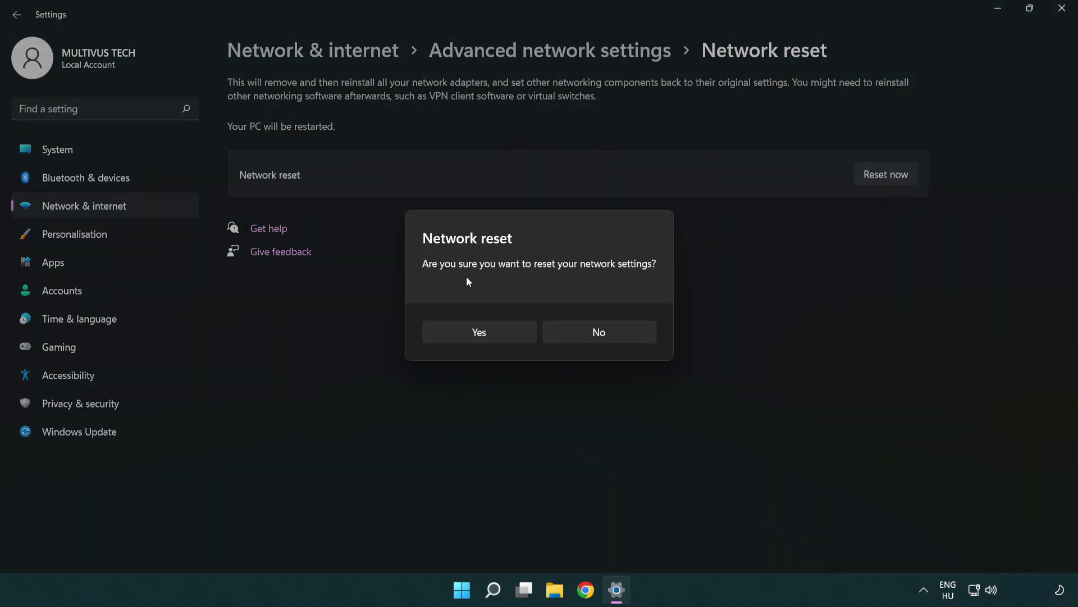
left_click(489, 338)
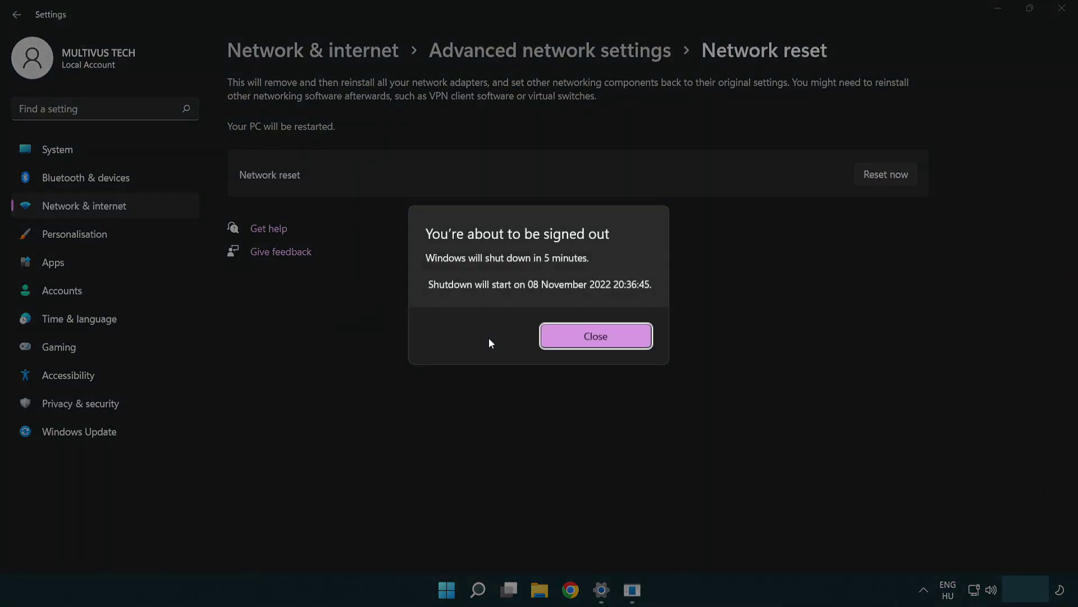
left_click(612, 334)
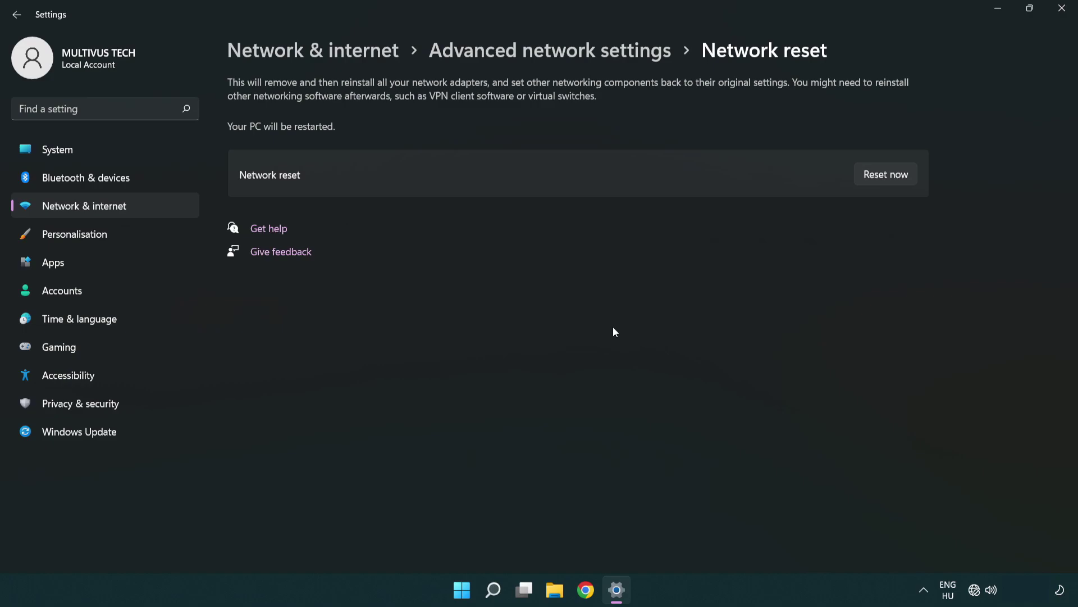
left_click(1061, 11)
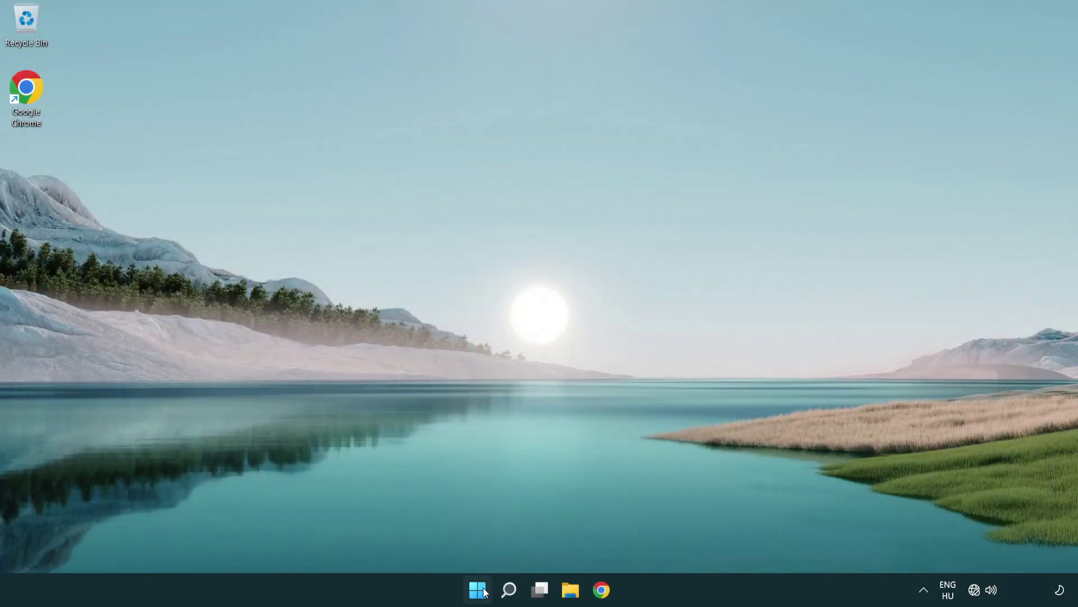
Show the Sleep, Shut down and Restart choices from the Start menu's power button
left_click(478, 589)
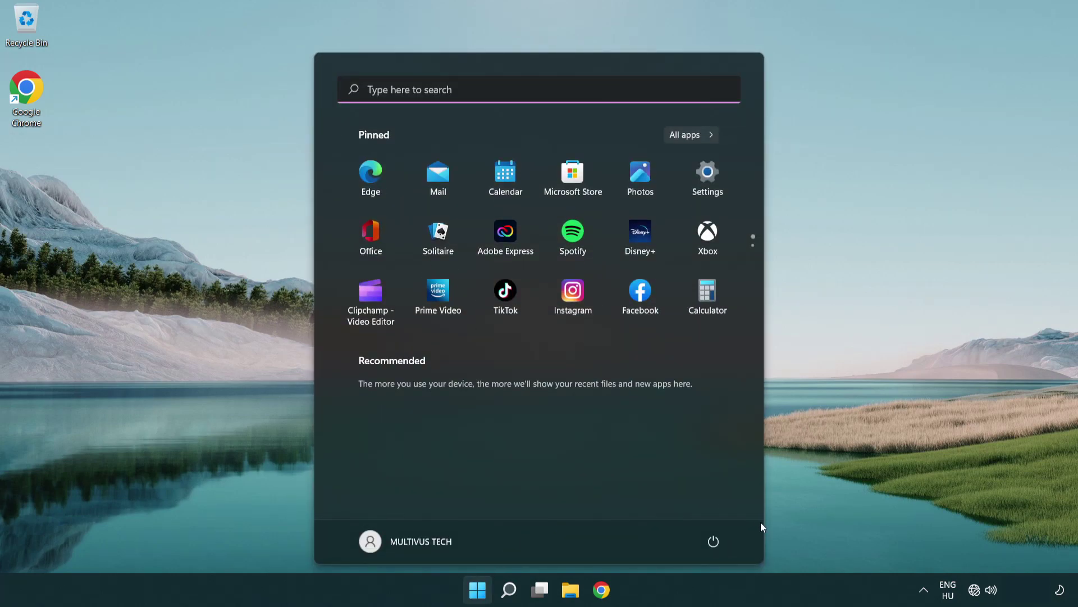
left_click(715, 545)
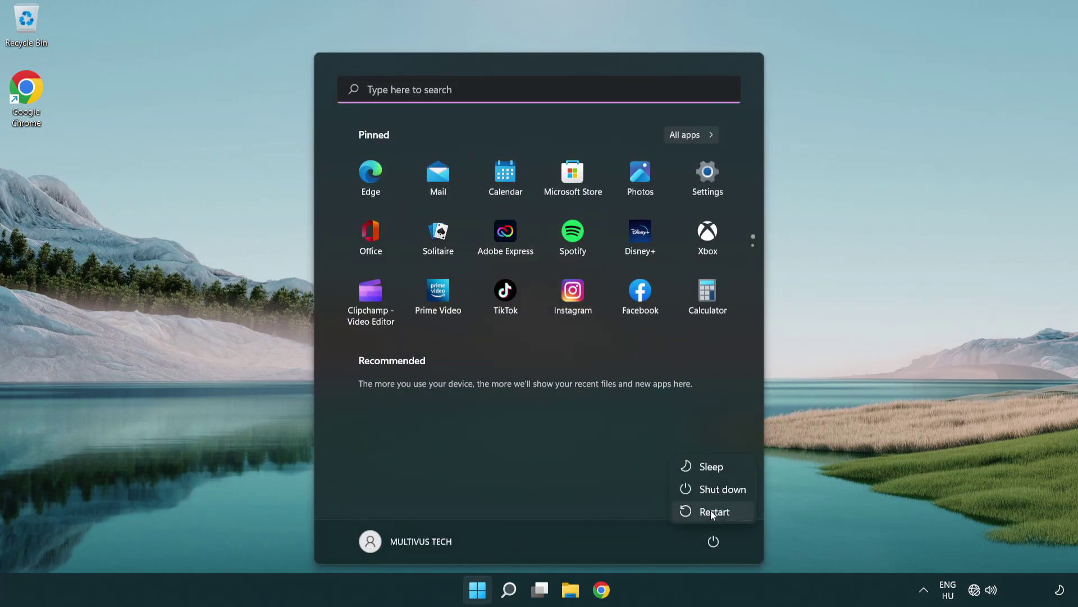